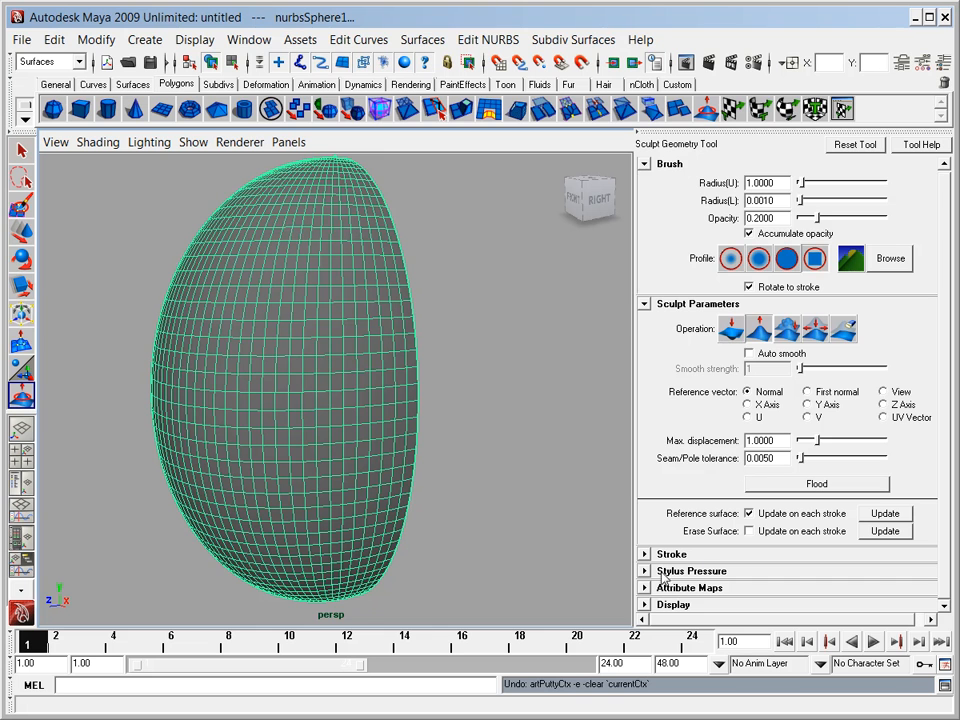
Toggle the sculpt tool's Show wireframe display option off and back on, and review its Stylus Pressure settings.
click(646, 606)
scroll(948, 530, down, 3)
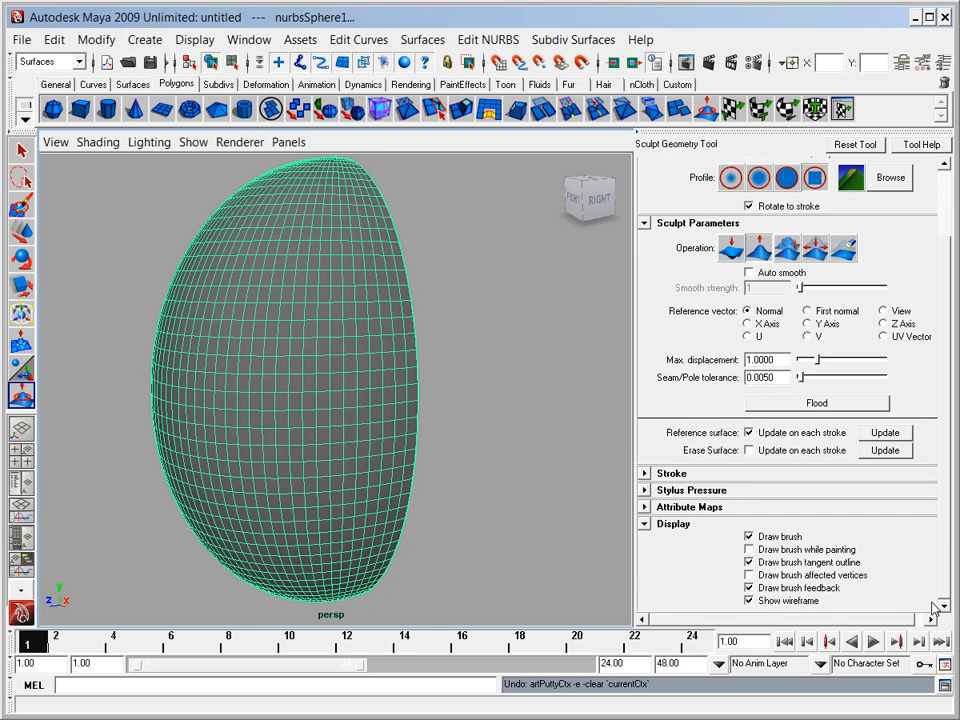
click(749, 602)
click(749, 602)
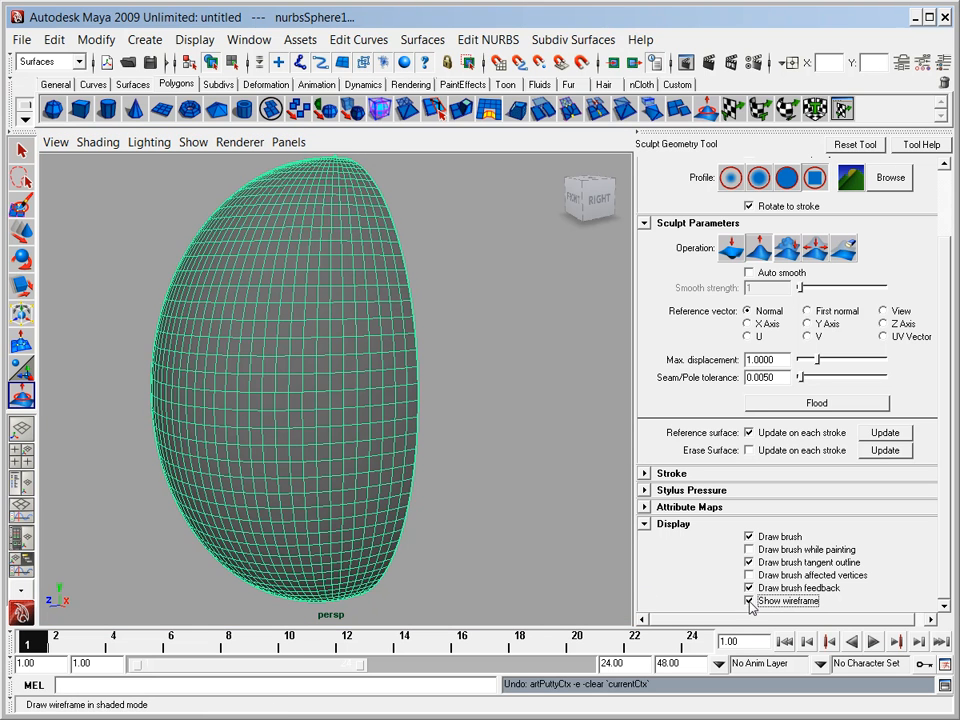
click(646, 524)
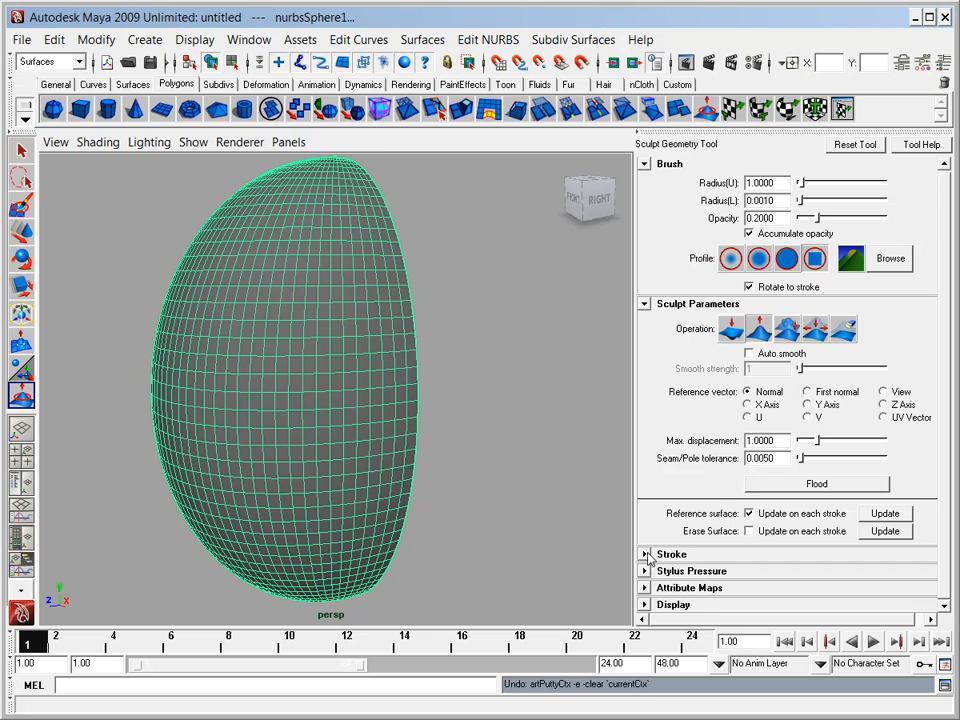
click(645, 571)
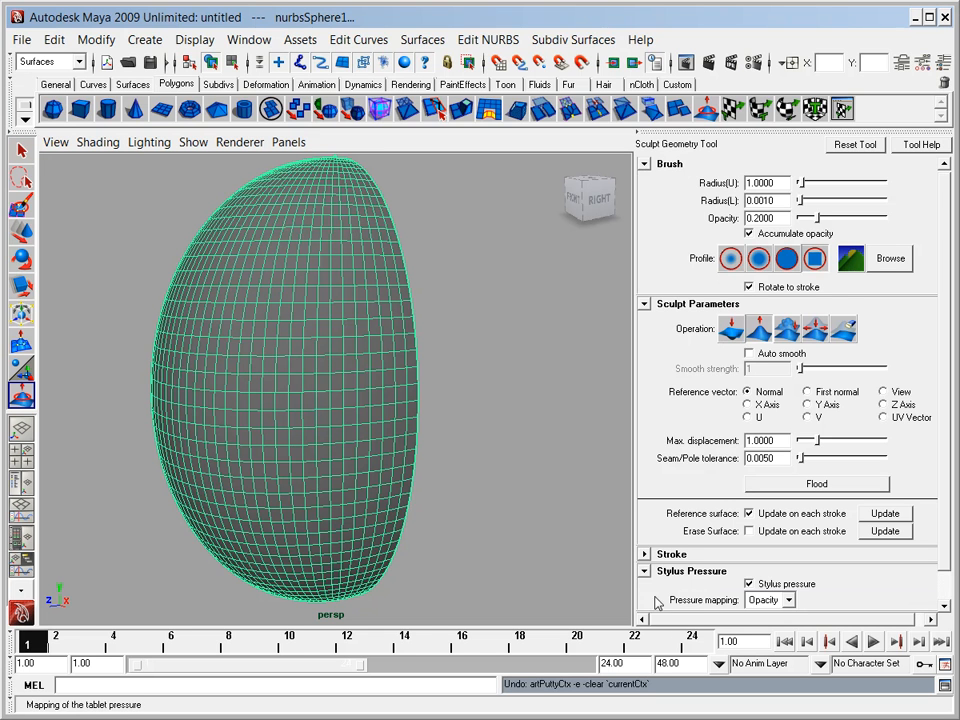
click(645, 571)
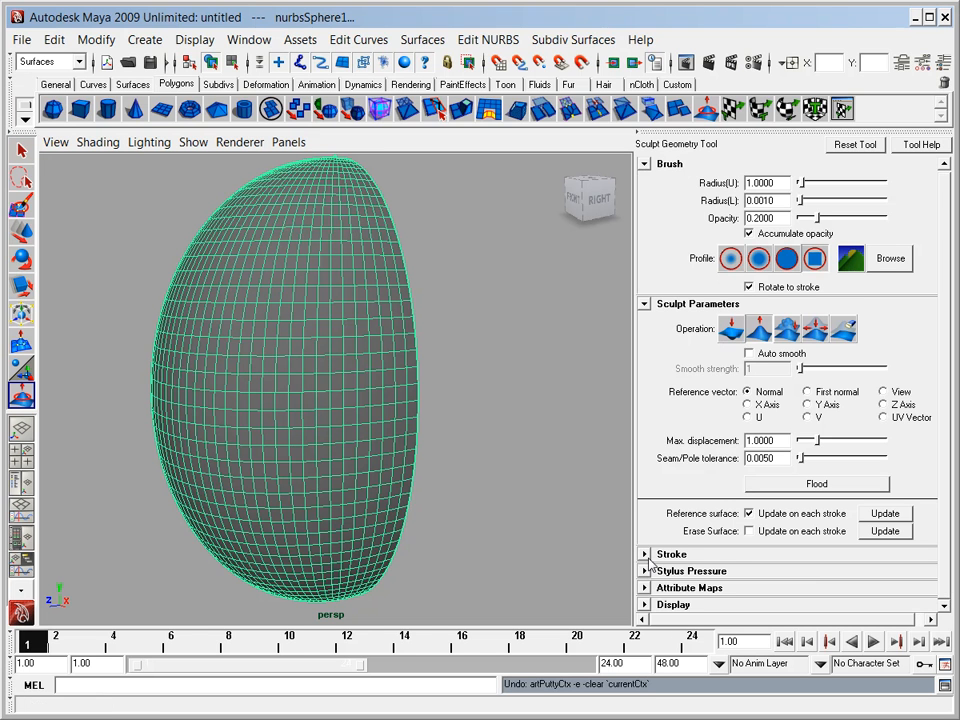
Turn on Reflection across the X axis for the strokes and enlarge the brush's upper radius to about 2.67.
click(645, 554)
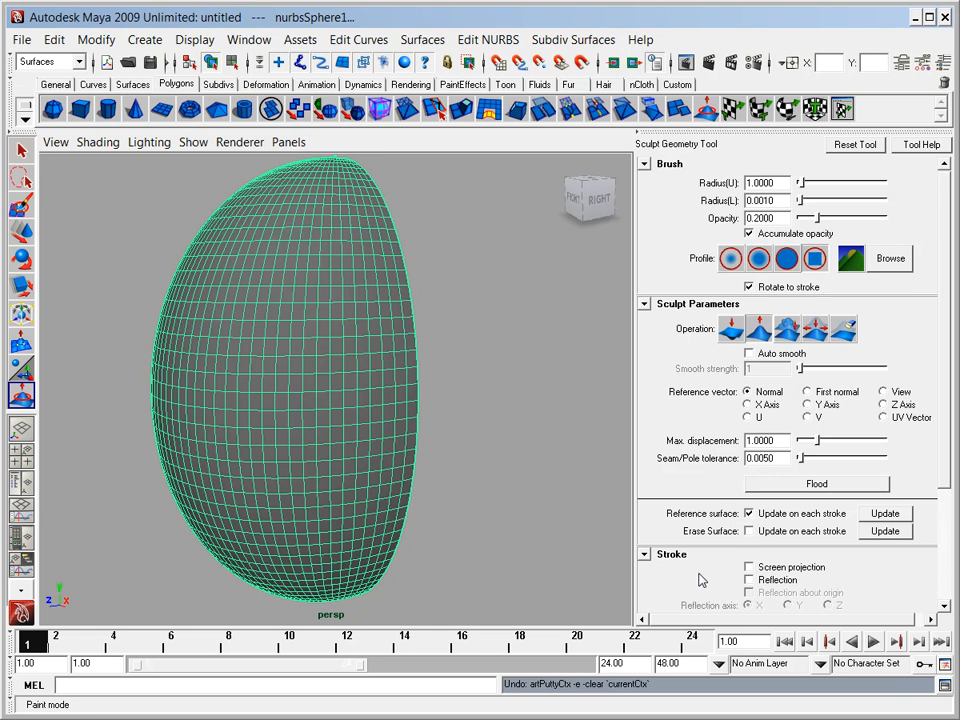
click(749, 580)
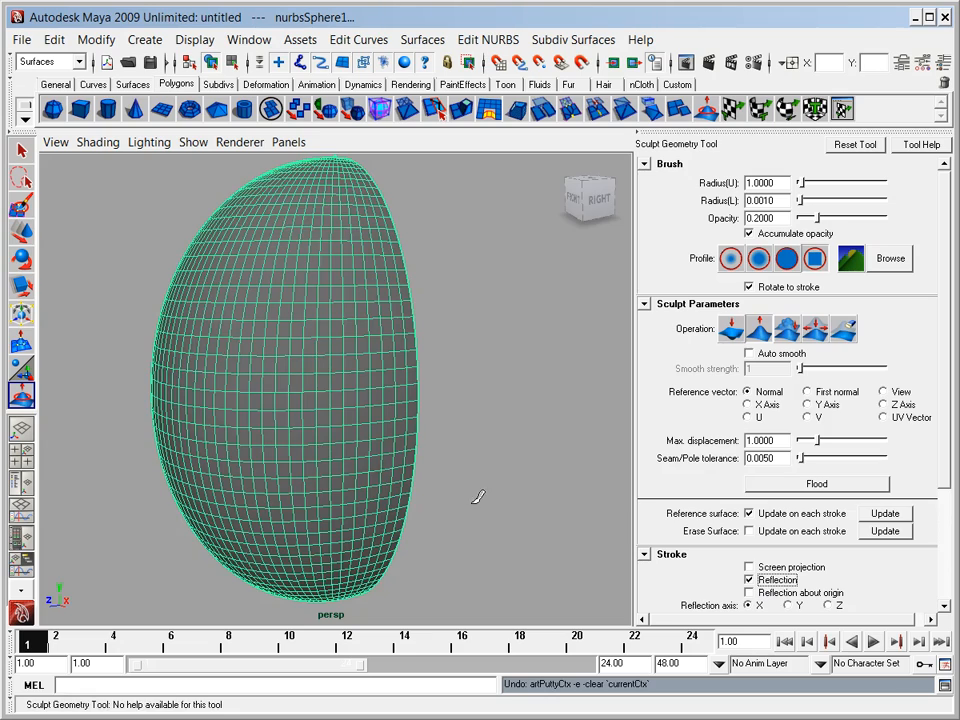
mouse_move(266, 414)
alt+mouse_down()
mouse_move(358, 437)
mouse_move(332, 452)
mouse_move(383, 497)
mouse_move(418, 445)
alt+mouse_up()
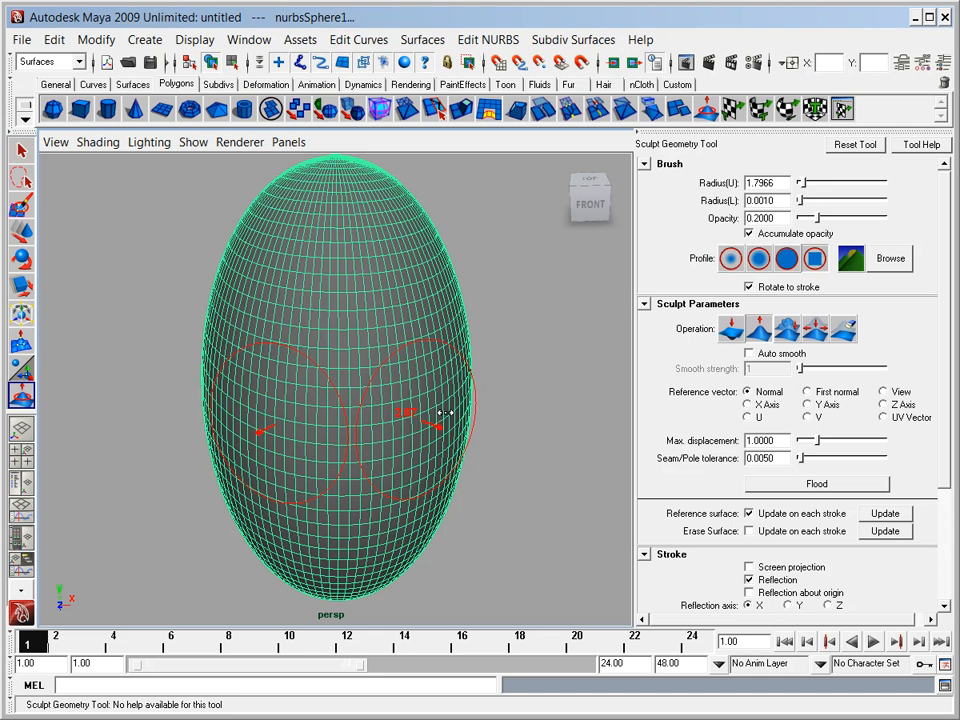
drag(445, 413, 446, 414)
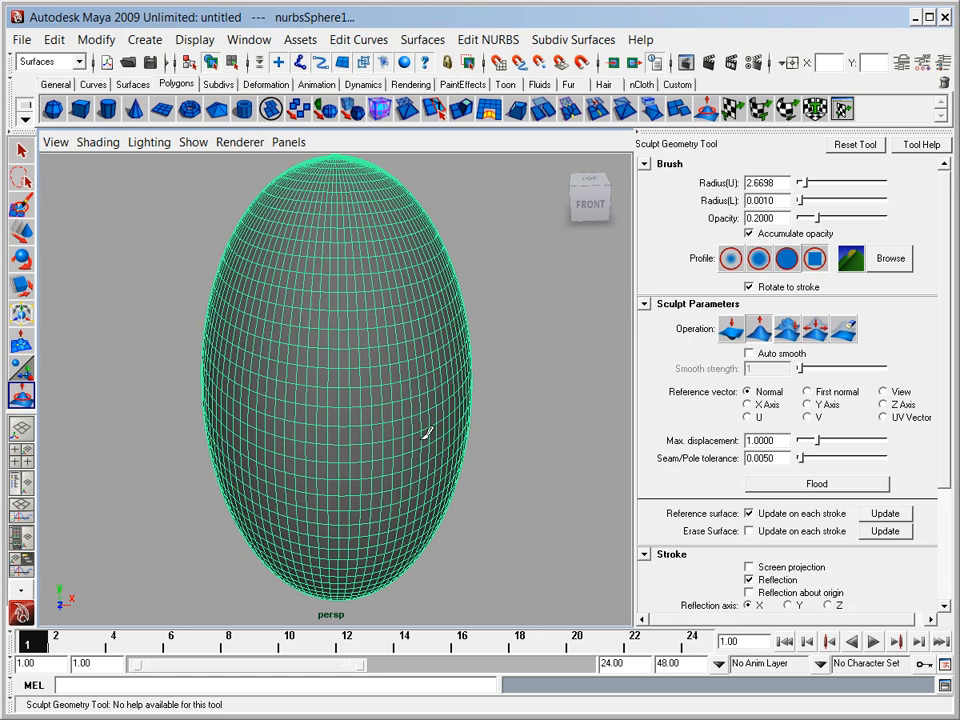
Try pulling out mirrored cheek bulges on the front of the egg-shaped sphere with the square brush profile.
drag(425, 433, 408, 449)
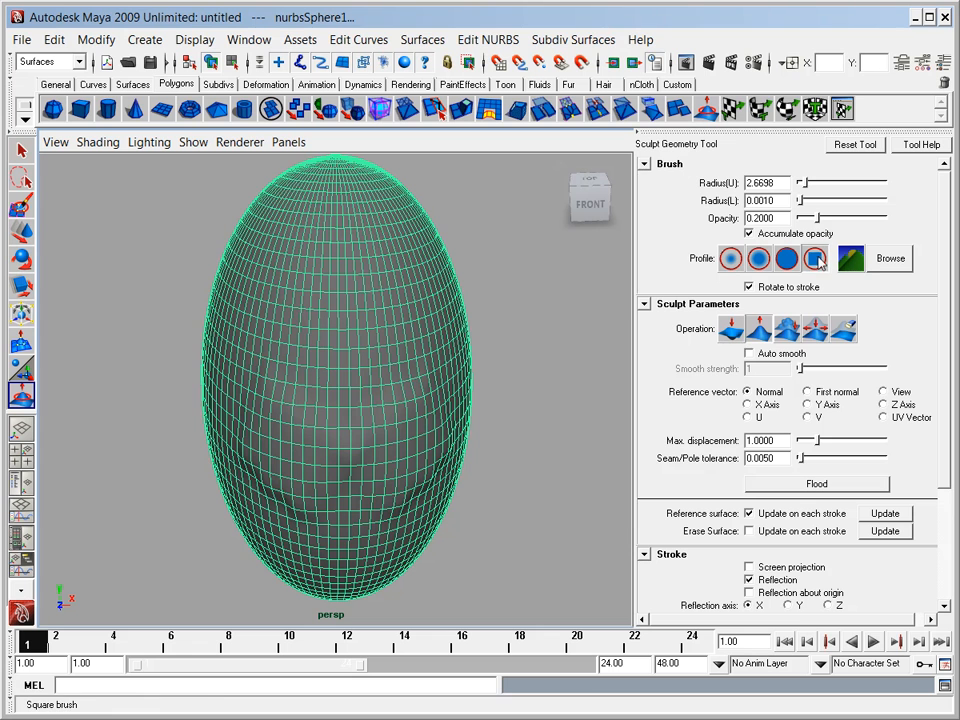
mouse_move(418, 439)
mouse_down()
mouse_move(422, 450)
mouse_move(476, 404)
mouse_up()
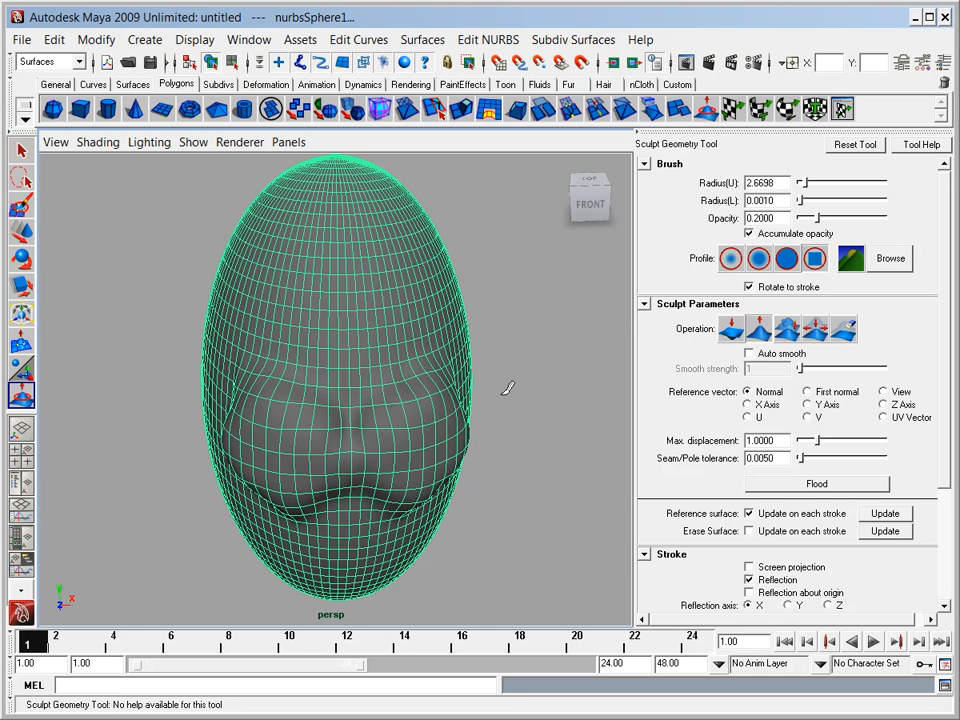
Switch to the soft round brush profile and undo the square-brush sculpting strokes.
click(733, 260)
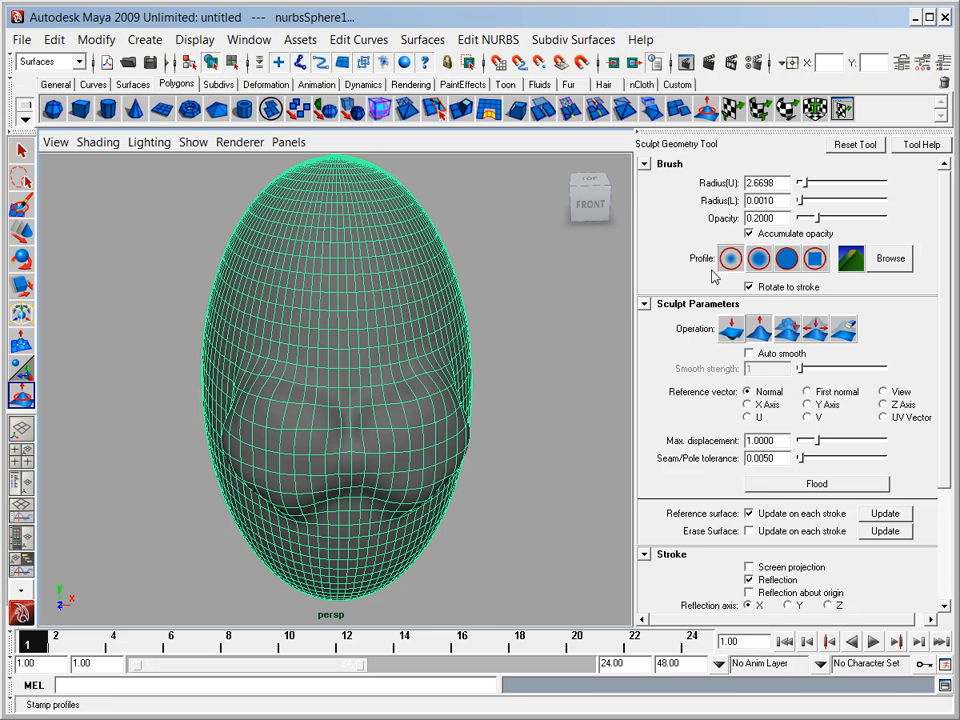
key(ctrl+z)
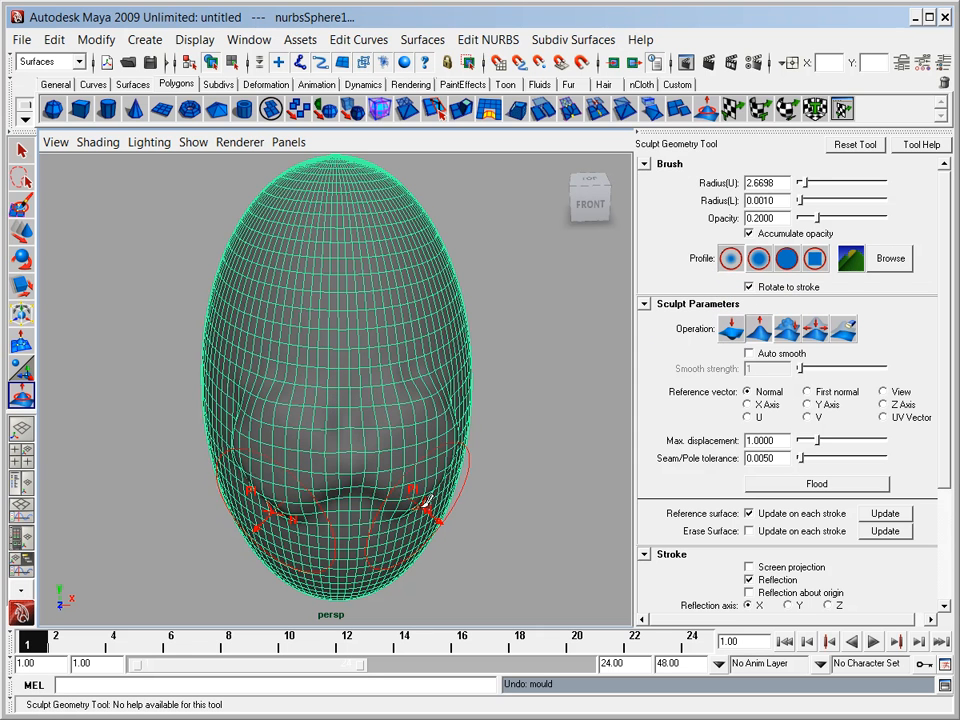
key(ctrl+z)
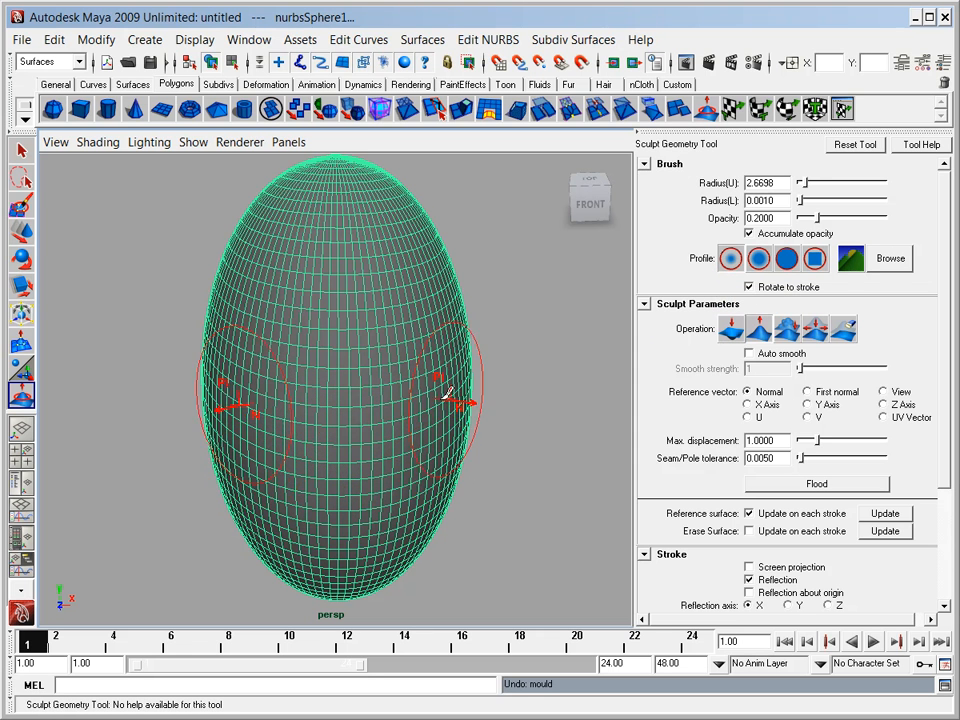
Pull out mirrored cheeks and a chin on the front of the head, and reduce the brush's upper radius to about 0.96.
mouse_move(437, 447)
mouse_down()
mouse_move(407, 454)
mouse_move(449, 430)
mouse_move(465, 388)
mouse_move(450, 435)
mouse_move(410, 451)
mouse_move(426, 440)
mouse_up()
mouse_move(354, 574)
alt+mouse_down()
mouse_move(456, 521)
mouse_move(409, 529)
mouse_move(386, 514)
alt+mouse_up()
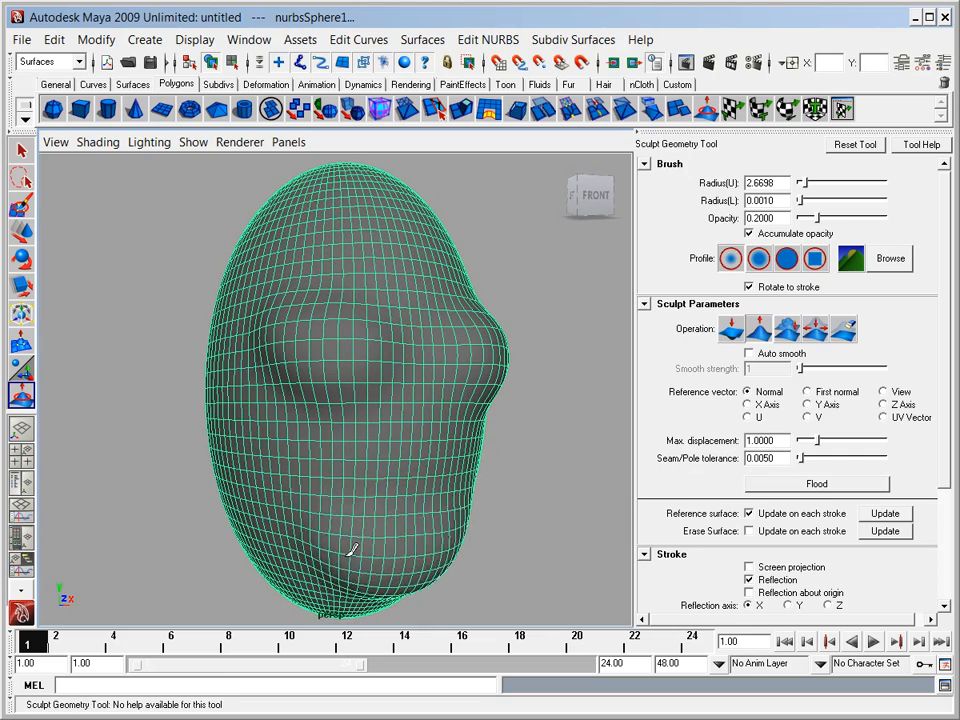
mouse_move(435, 553)
alt+mouse_down()
mouse_move(429, 510)
mouse_move(274, 508)
alt+mouse_up()
mouse_move(341, 547)
mouse_down()
mouse_move(422, 481)
mouse_move(442, 436)
mouse_move(424, 476)
mouse_move(317, 540)
mouse_move(369, 514)
mouse_move(418, 528)
mouse_move(418, 557)
mouse_move(425, 545)
mouse_up()
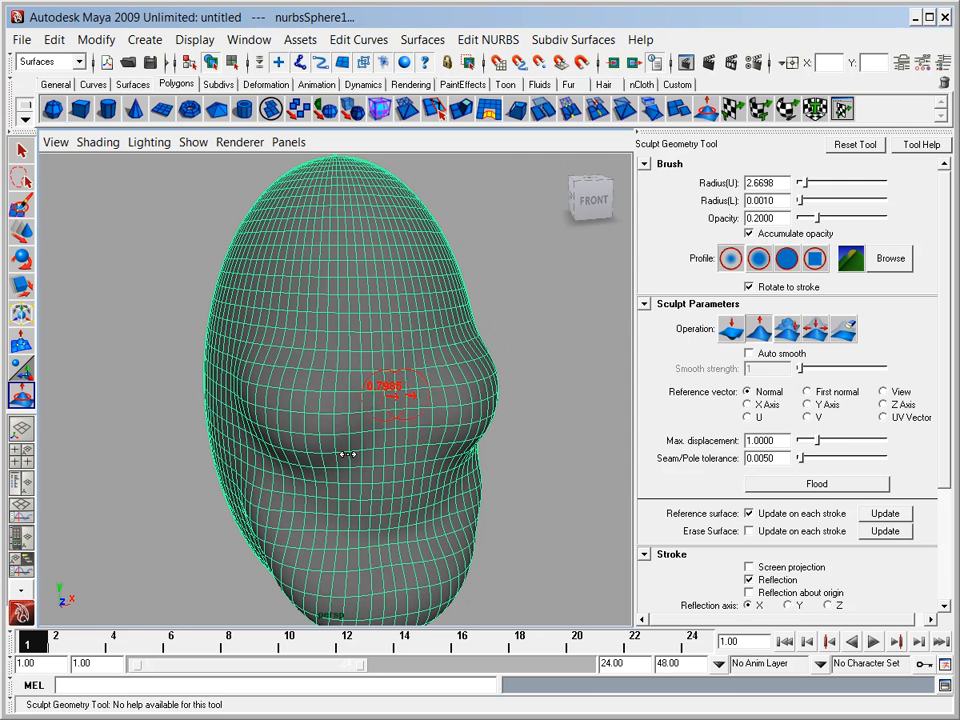
drag(353, 452, 356, 451)
Try pulling a nose ridge down the centre of the face, and undo the strokes.
mouse_move(400, 339)
mouse_down()
mouse_move(414, 441)
mouse_move(422, 454)
mouse_move(412, 358)
mouse_move(426, 446)
mouse_move(388, 506)
mouse_move(317, 431)
mouse_move(317, 476)
mouse_move(318, 464)
mouse_up()
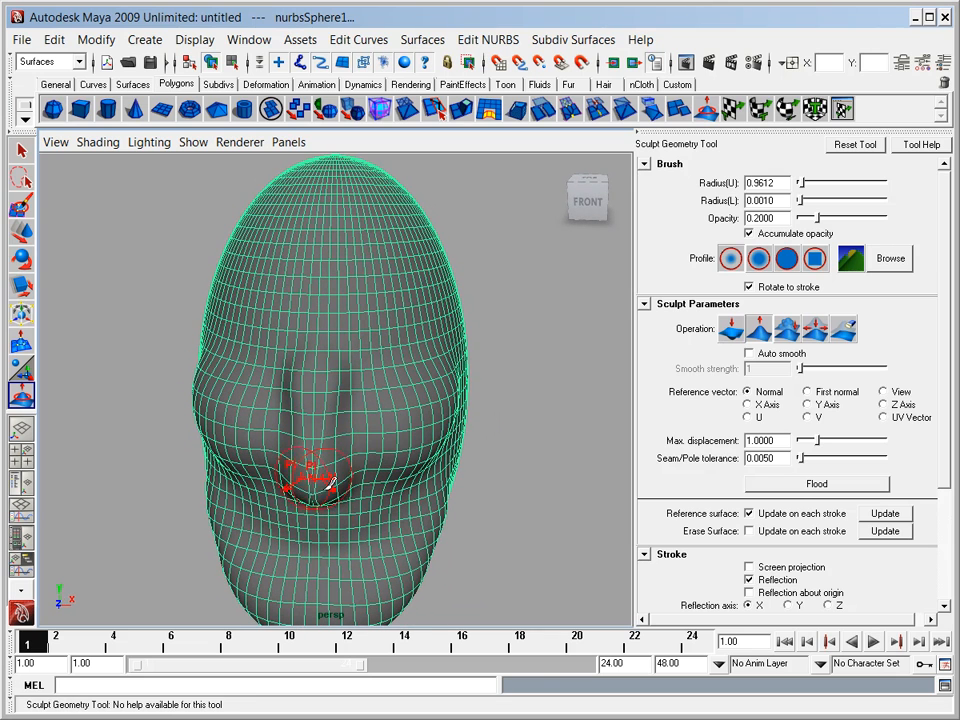
key(ctrl+z)
key(ctrl+z)
key(ctrl+z)
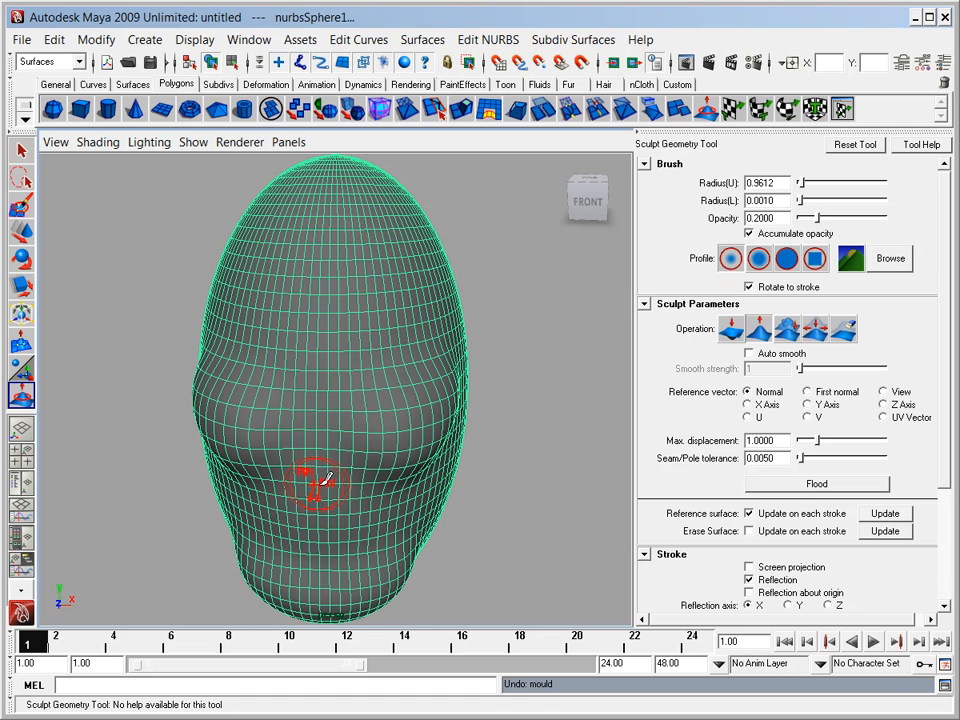
key(shift+z)
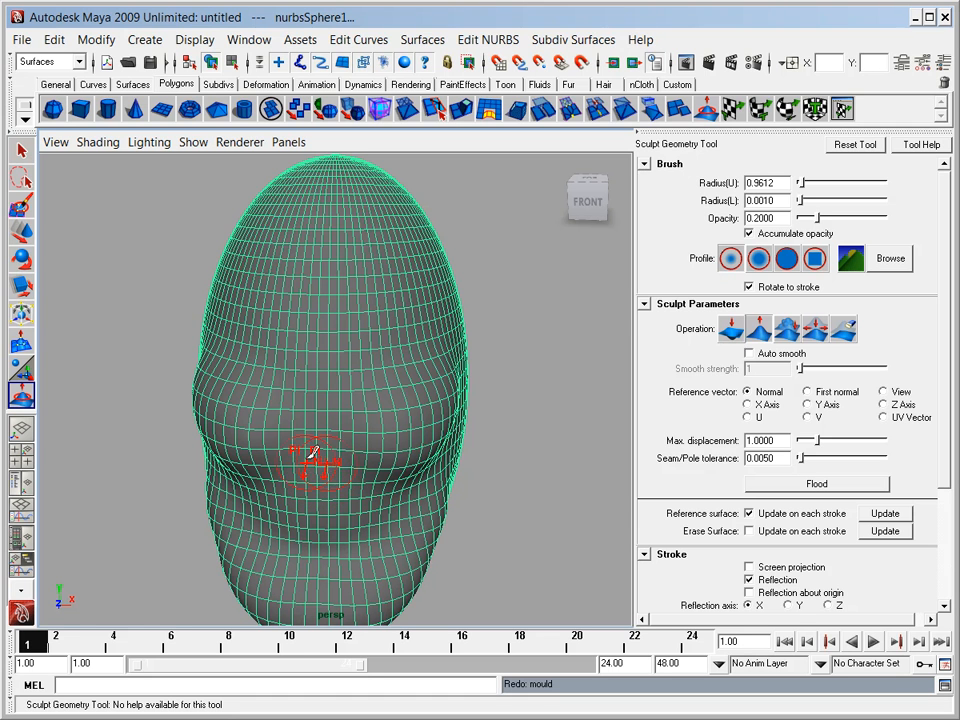
Pull out a nose with widened nostrils down the centre of the face, and raise a mirrored brow ridge above it.
mouse_move(322, 425)
mouse_down()
mouse_move(326, 414)
mouse_move(326, 461)
mouse_move(328, 354)
mouse_move(320, 503)
mouse_move(322, 467)
mouse_up()
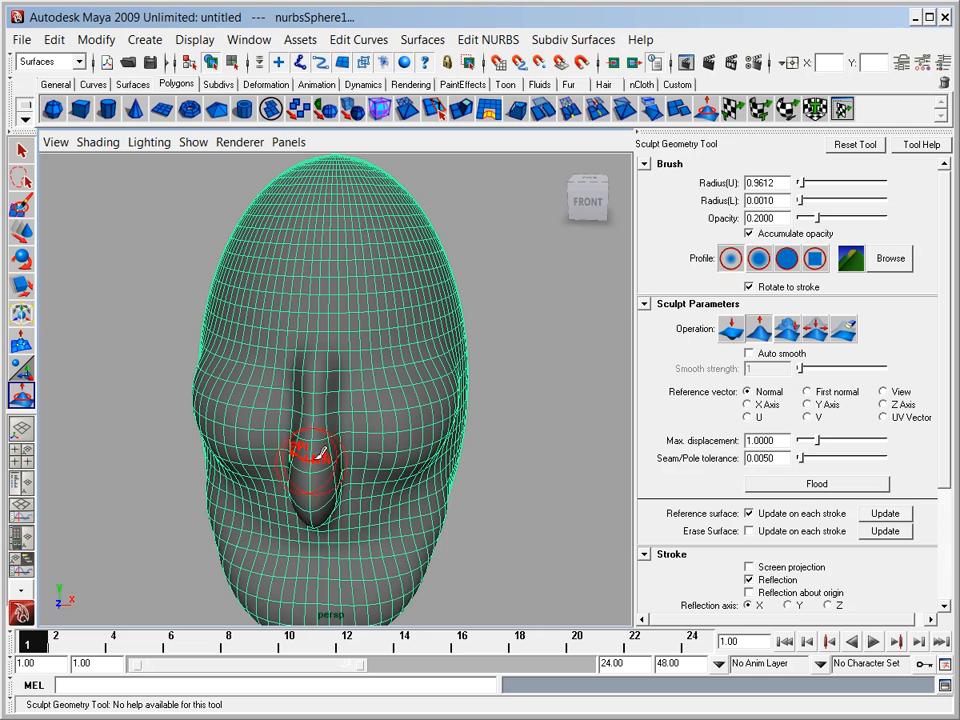
alt+drag(360, 536, 228, 465)
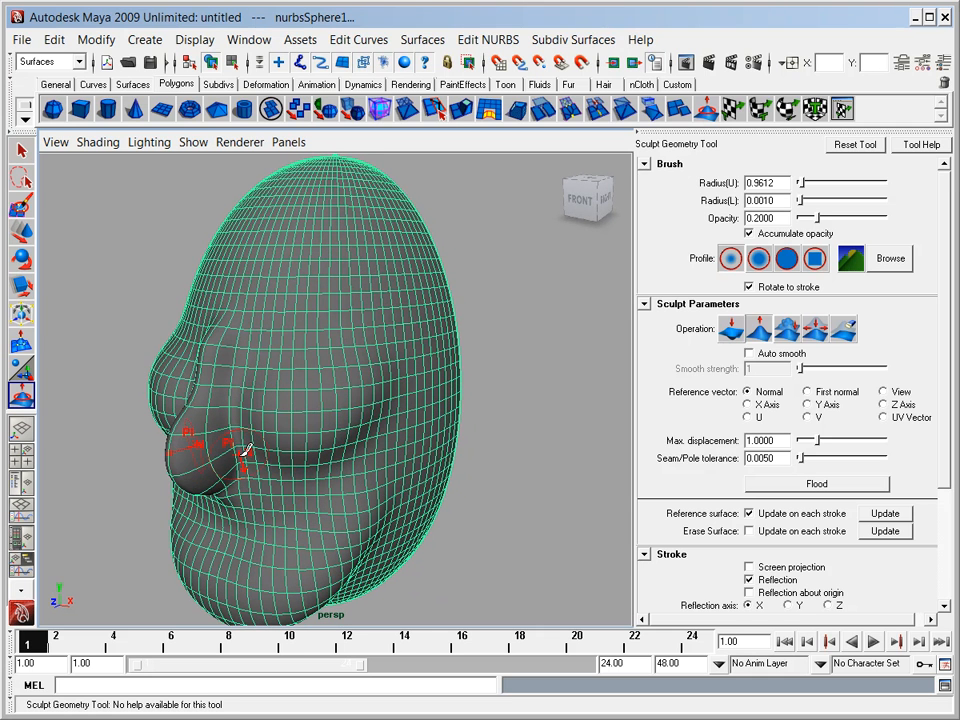
drag(238, 458, 237, 453)
mouse_move(275, 510)
alt+mouse_down()
mouse_move(364, 482)
mouse_move(321, 499)
mouse_move(330, 490)
alt+mouse_up()
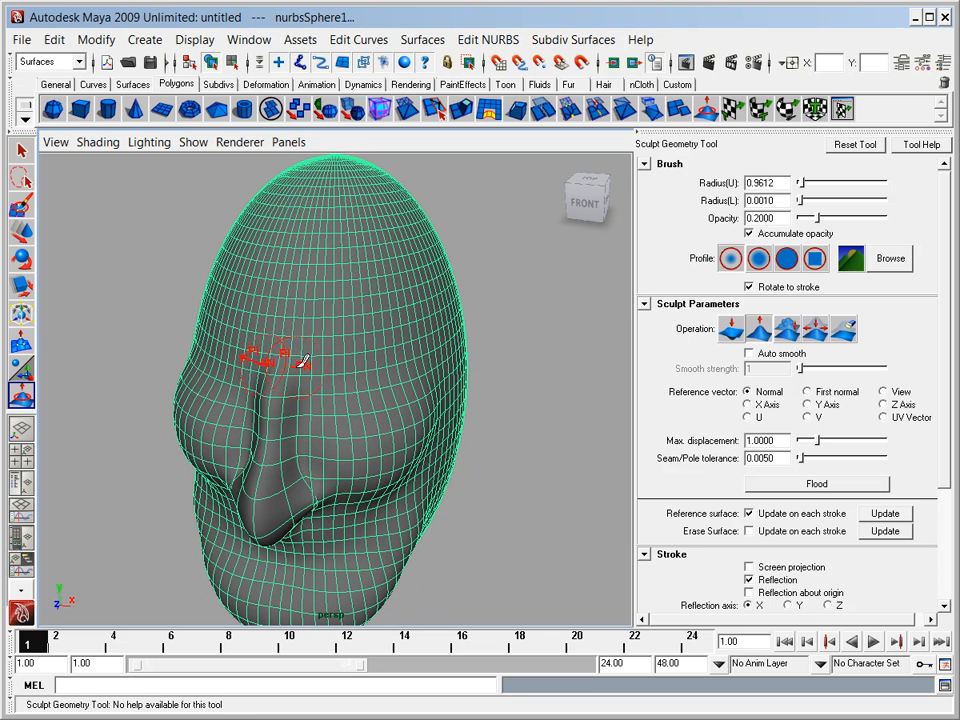
mouse_move(338, 340)
mouse_down()
mouse_move(321, 343)
mouse_move(424, 338)
mouse_move(326, 358)
mouse_up()
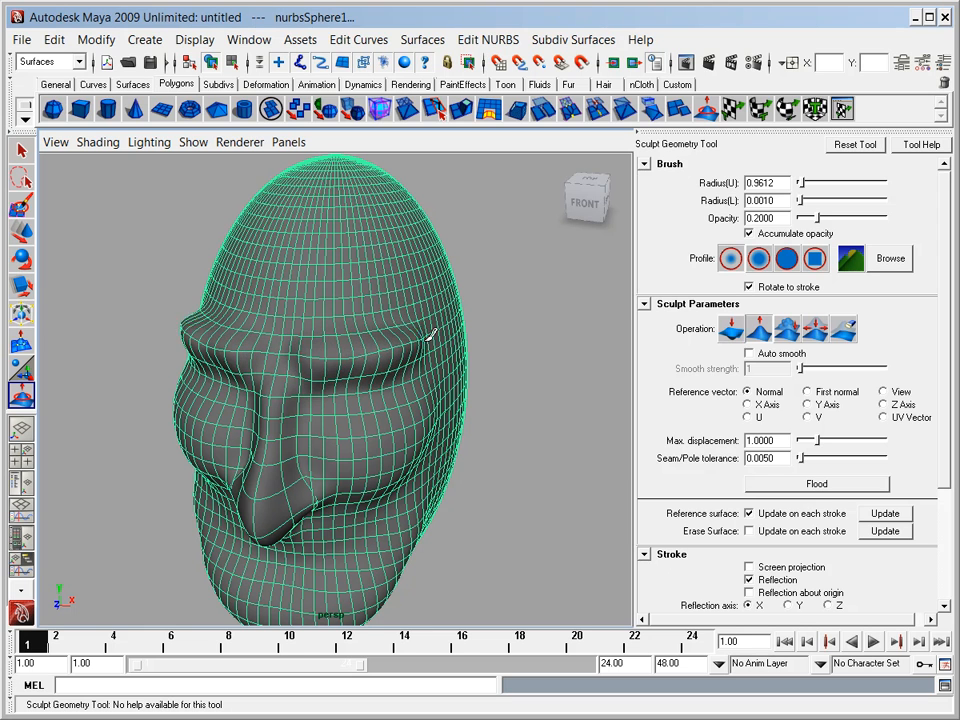
Push mirrored eye sockets into the face below the brow ridge on both sides of the nose.
alt+drag(386, 489, 354, 444)
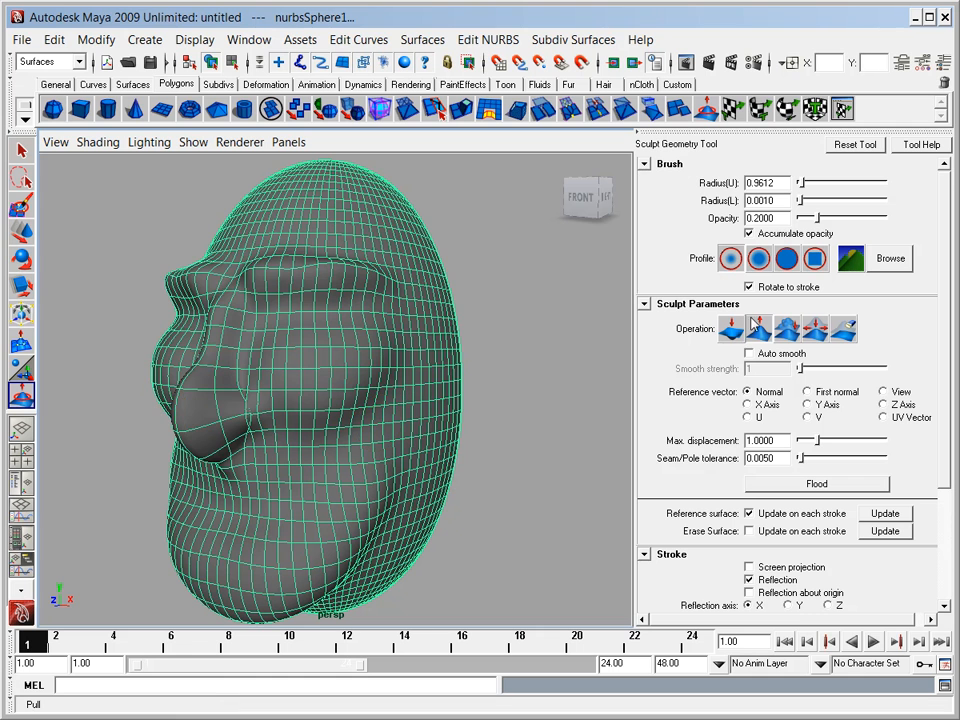
alt+drag(320, 495, 388, 495)
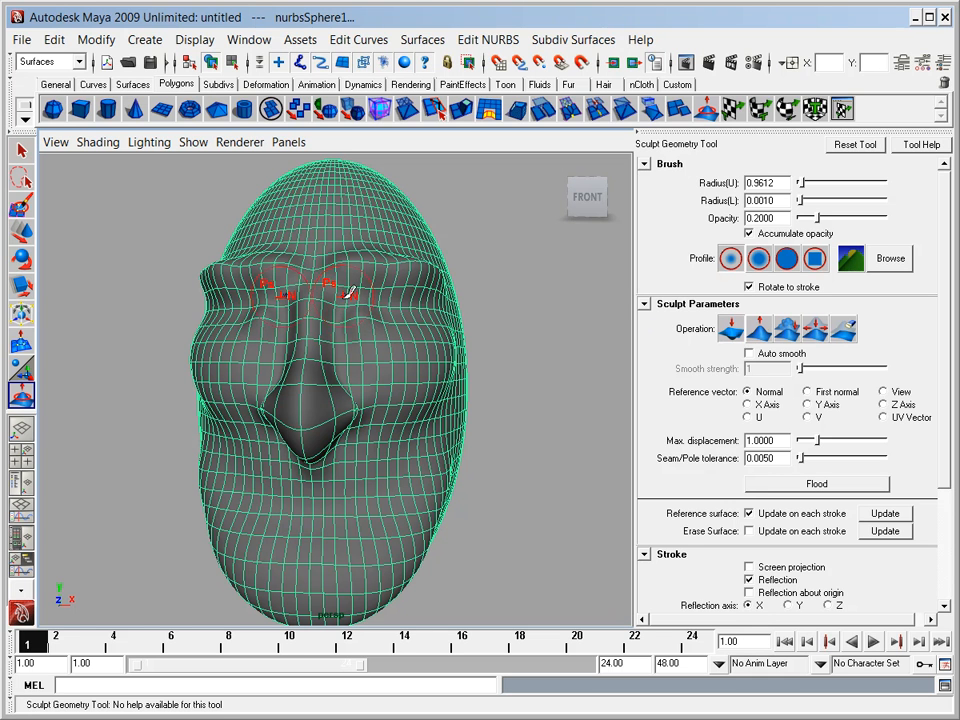
mouse_move(367, 312)
mouse_down()
mouse_move(380, 311)
mouse_move(345, 328)
mouse_move(375, 306)
mouse_move(387, 310)
mouse_up()
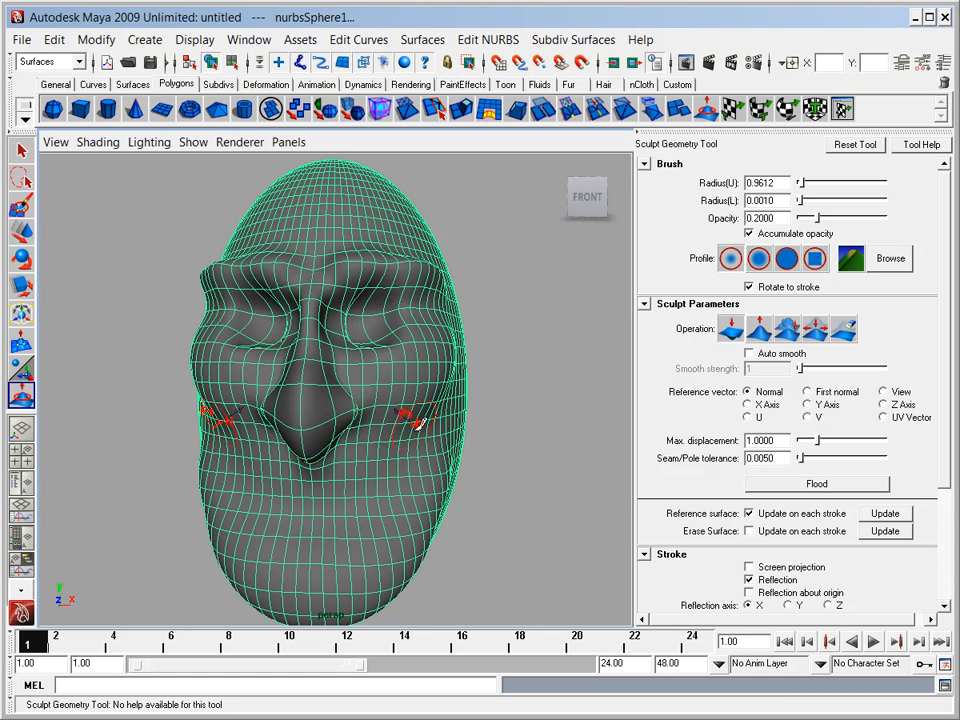
Use the Relax operation on the face around the nose, lowering the brush opacity to 0.0857.
mouse_move(375, 491)
alt+mouse_down()
mouse_move(419, 487)
mouse_move(429, 497)
mouse_move(381, 369)
mouse_move(399, 470)
mouse_move(397, 455)
alt+mouse_up()
click(815, 328)
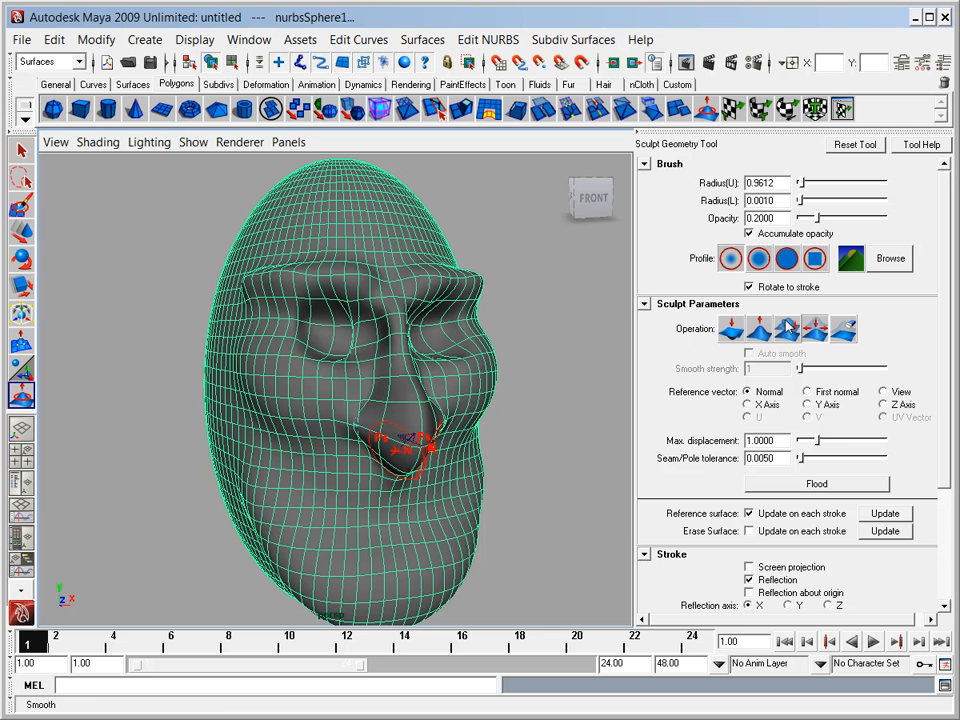
mouse_move(365, 343)
alt+mouse_down()
mouse_move(392, 435)
mouse_move(363, 452)
alt+mouse_up()
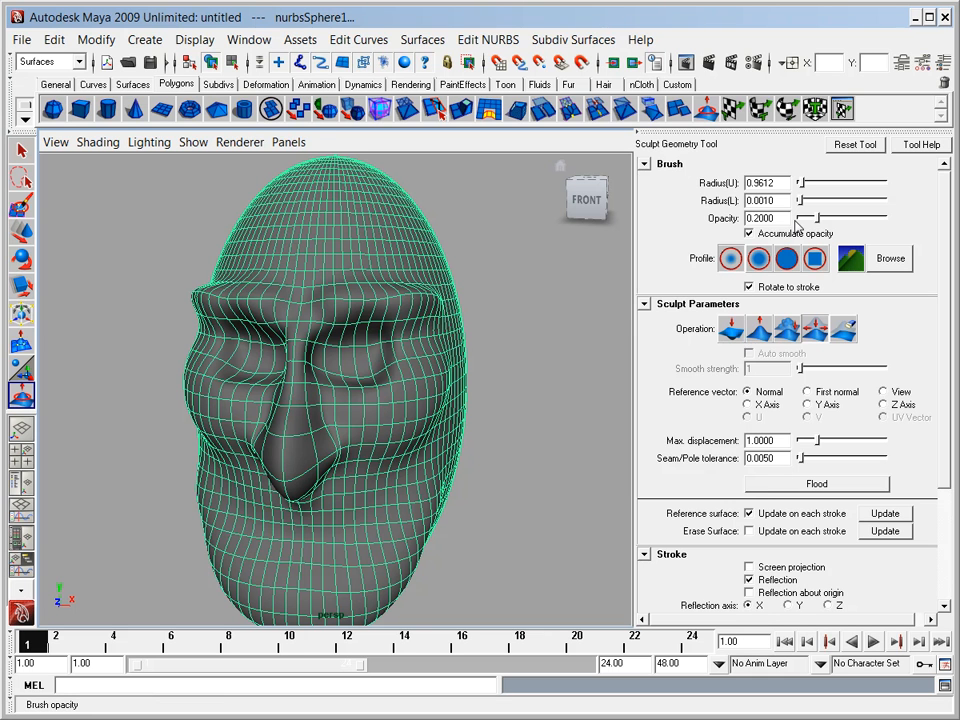
drag(814, 220, 810, 222)
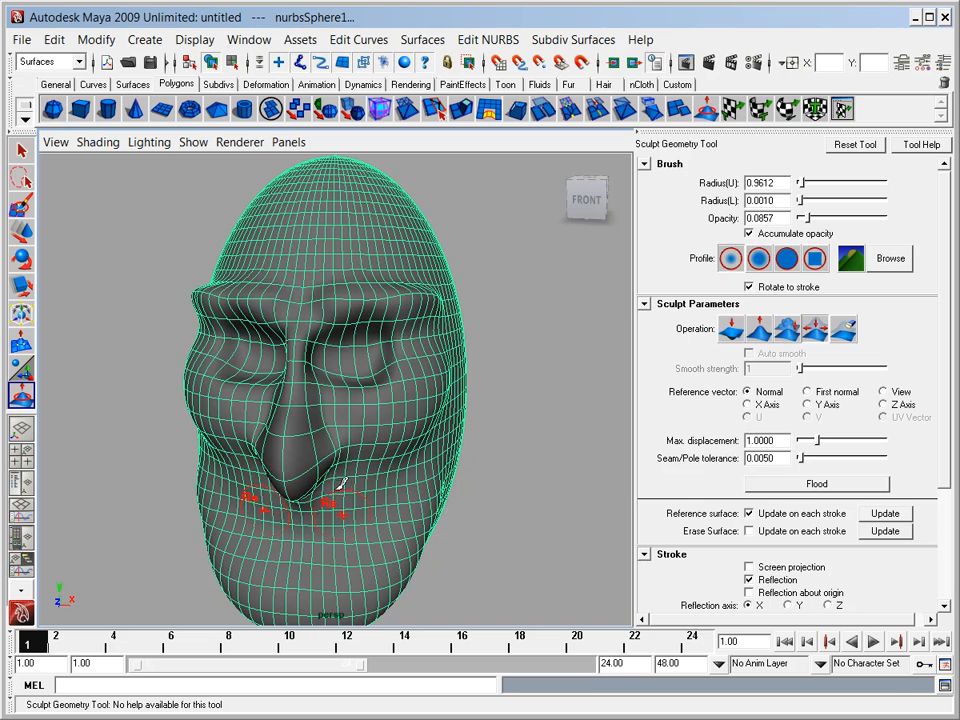
alt+drag(343, 530, 345, 330)
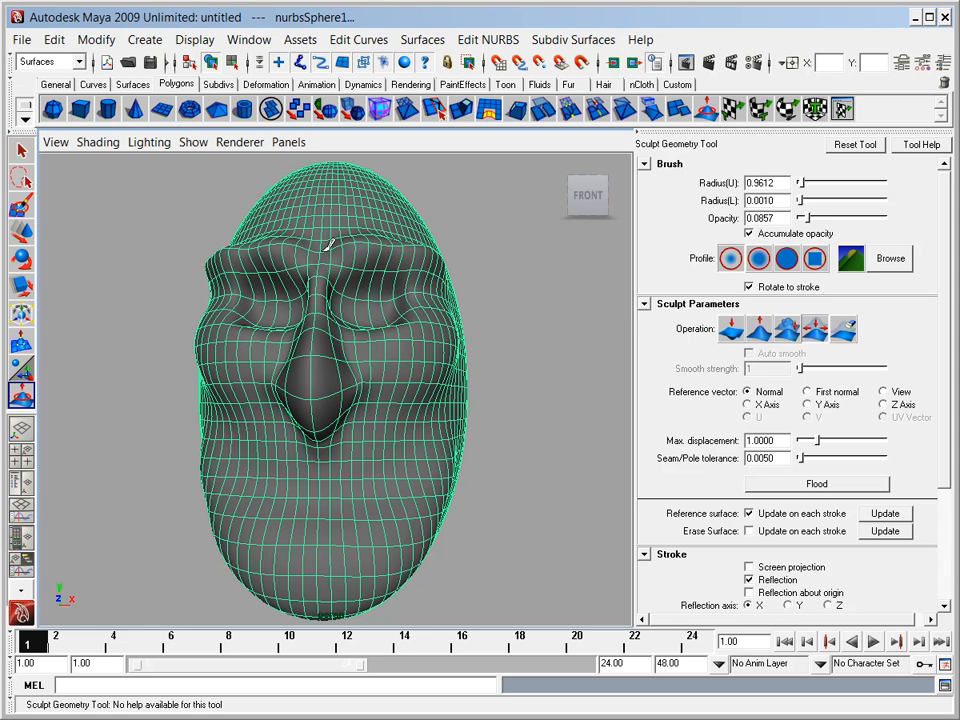
Use the Smooth operation to soften the outer ends of the brow ridge and the edges of the eye sockets.
click(787, 328)
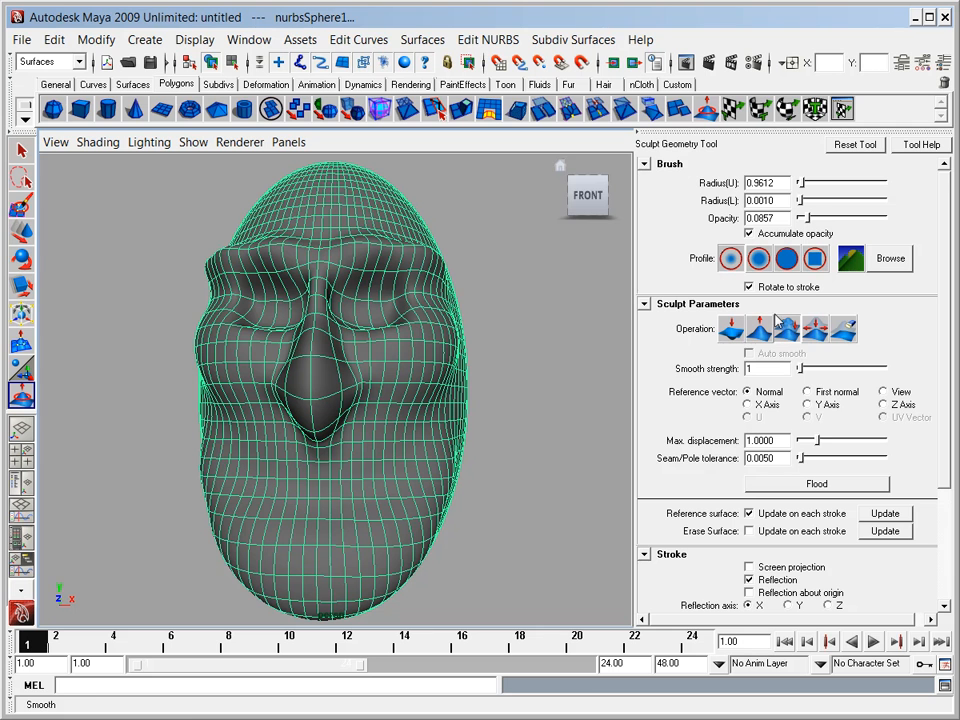
alt+drag(374, 228, 316, 261)
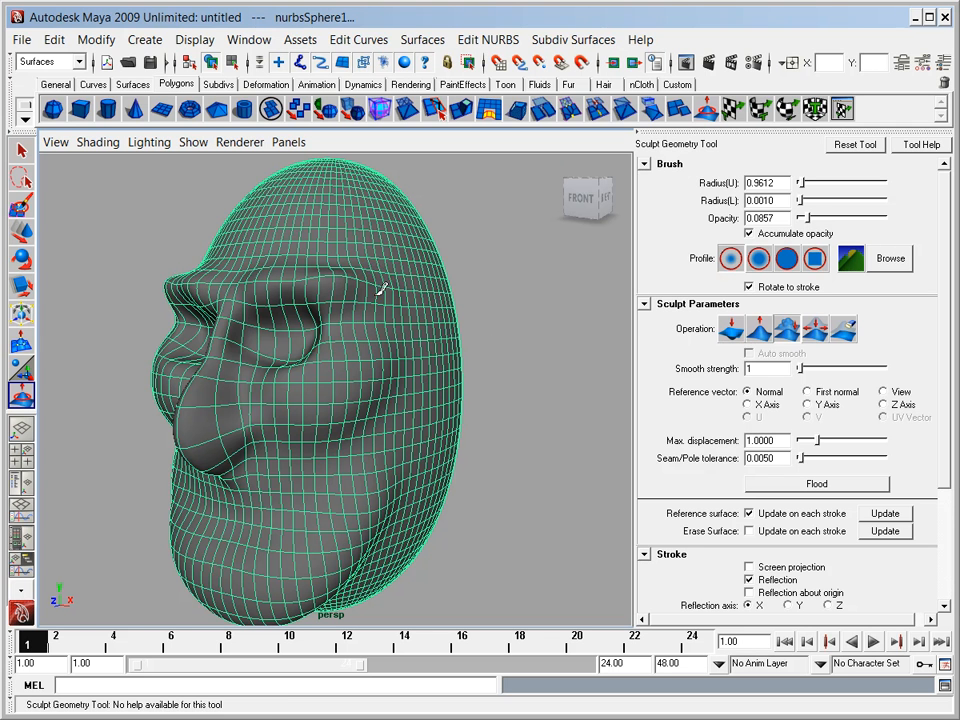
mouse_move(407, 368)
alt+mouse_down()
mouse_move(369, 381)
mouse_move(312, 285)
alt+mouse_up()
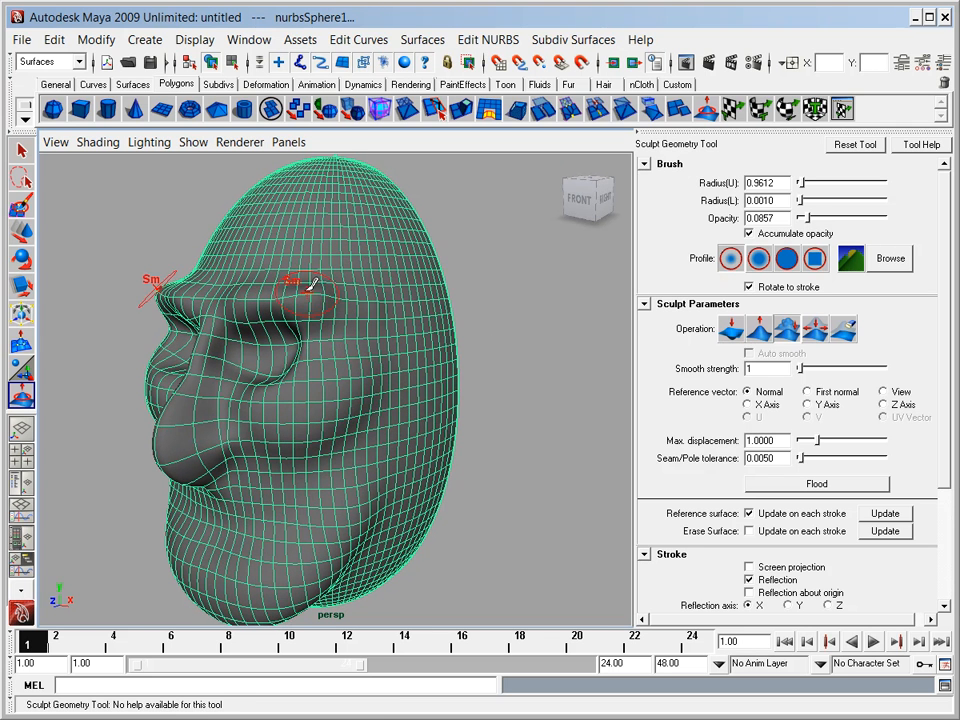
mouse_move(352, 403)
alt+mouse_down()
mouse_move(302, 429)
mouse_move(317, 398)
mouse_move(340, 402)
mouse_move(275, 348)
alt+mouse_up()
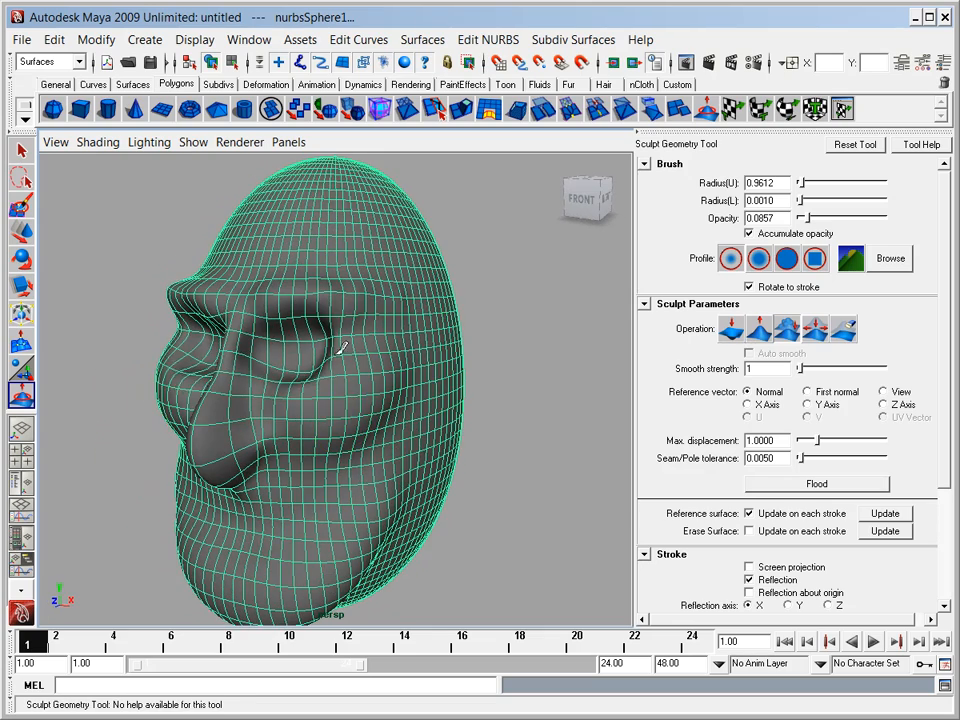
Shape mirrored eyeball bulges inside the eye sockets with the Pull and Push operations, and blend them with Smooth.
click(760, 330)
alt+drag(450, 349, 415, 342)
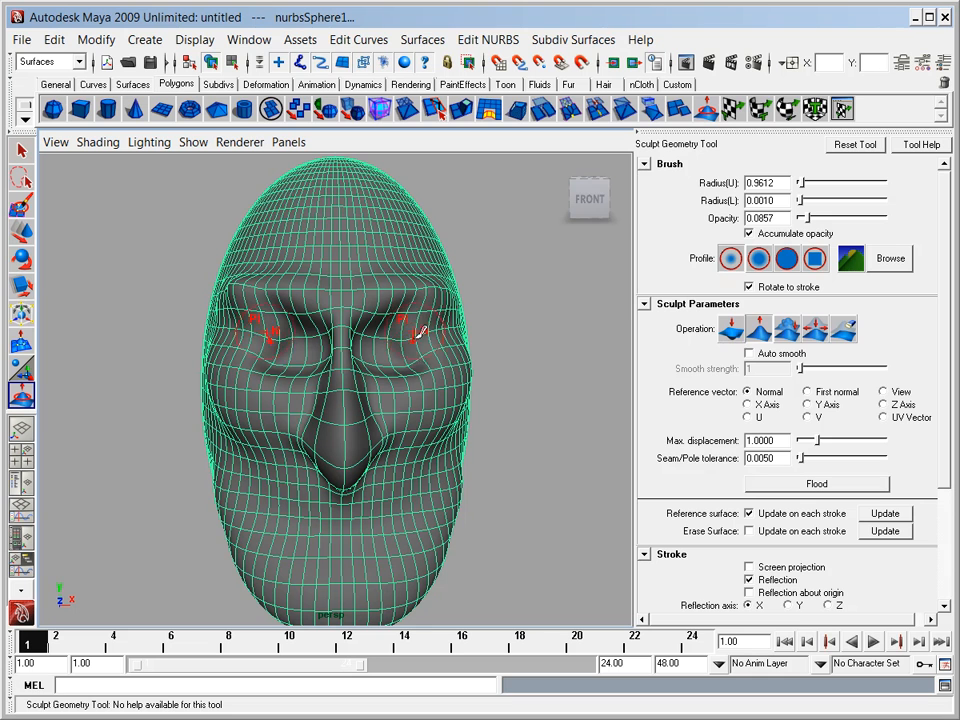
click(731, 330)
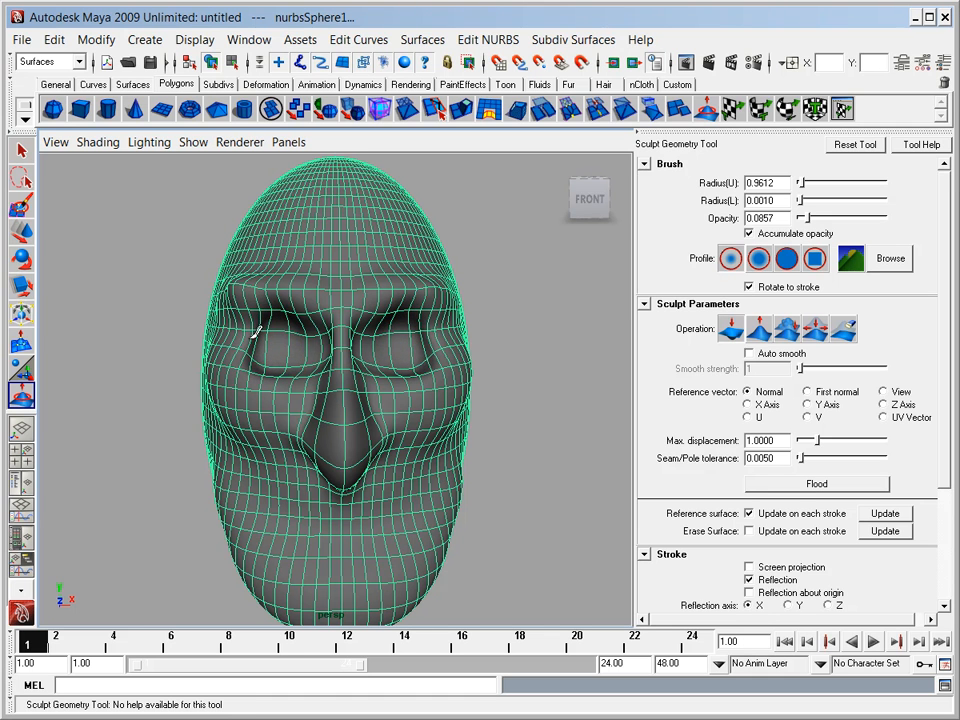
click(787, 328)
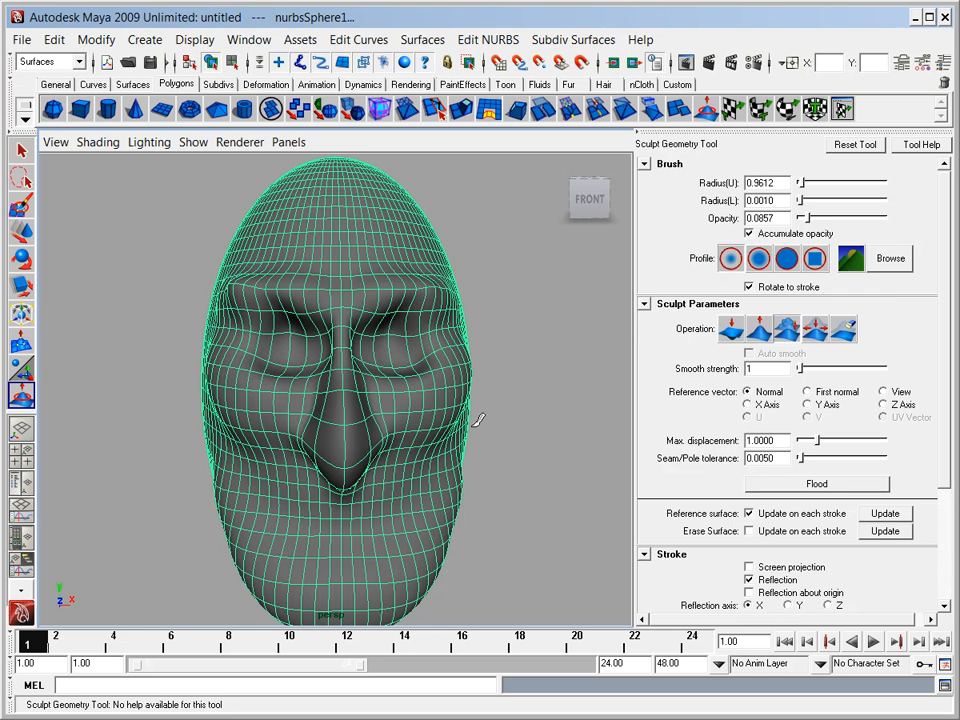
Form mirrored ears on the sides of the head at eye-to-nose height, using Push in front and Pull for a curved outer ridge.
alt+drag(452, 439, 343, 463)
alt+middle_drag(455, 437, 482, 313)
mouse_move(420, 379)
alt+mouse_down()
mouse_move(384, 377)
mouse_move(420, 385)
mouse_move(420, 400)
alt+mouse_up()
alt+right_drag(420, 400, 443, 422)
alt+drag(443, 422, 395, 410)
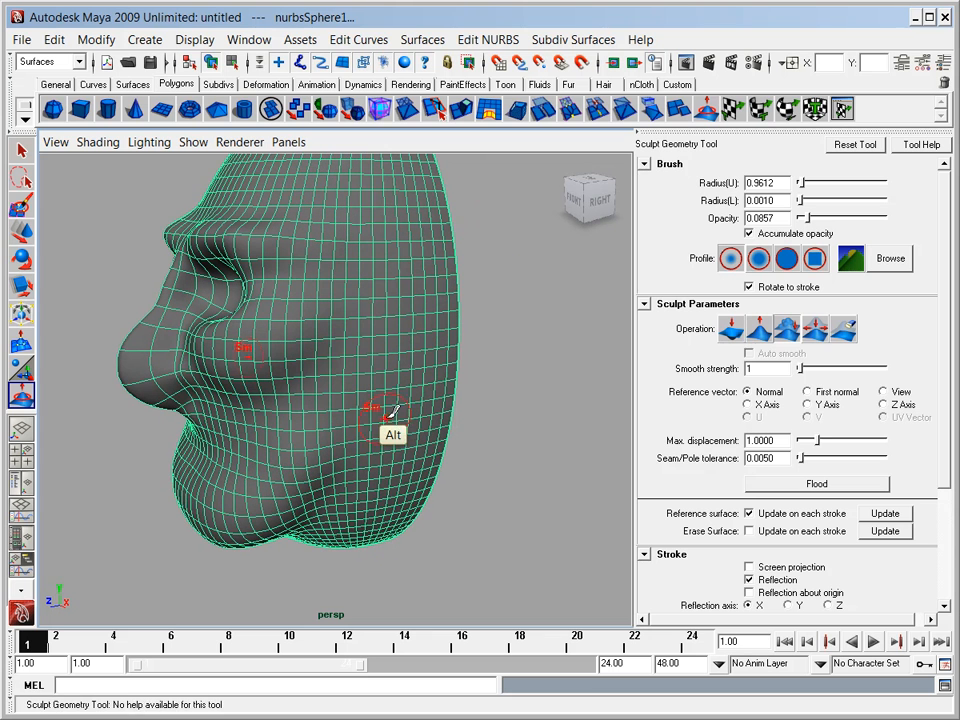
click(732, 330)
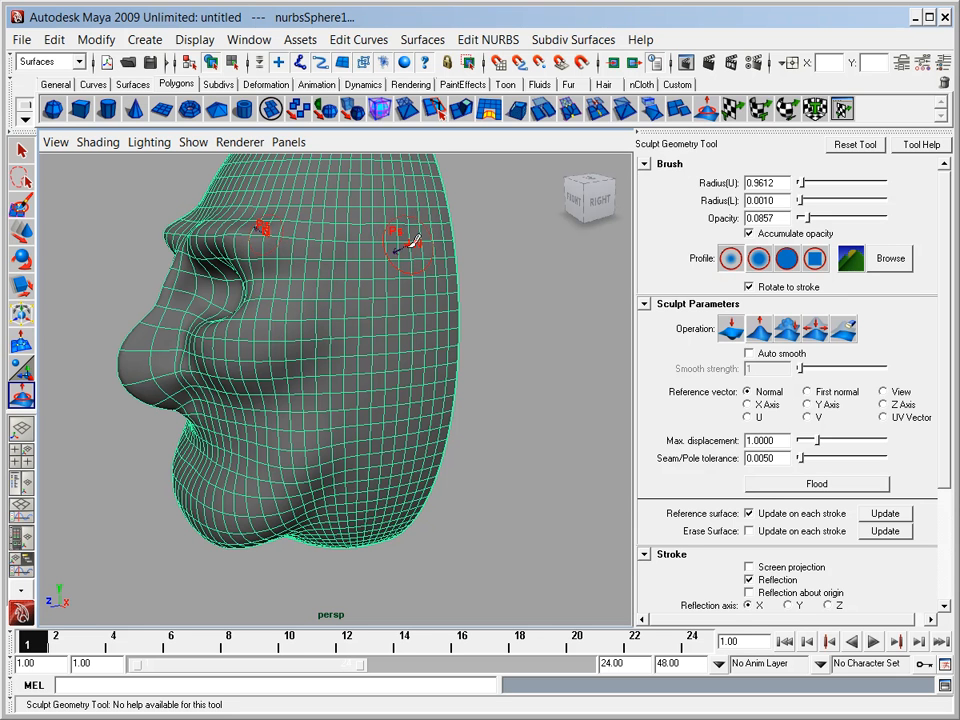
click(760, 330)
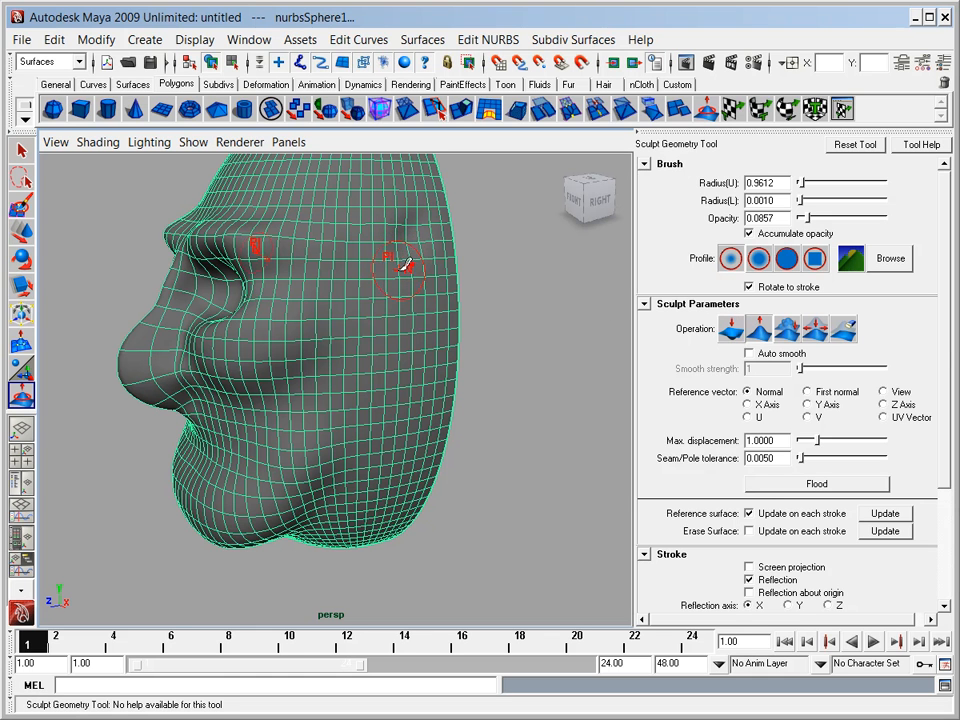
mouse_move(426, 235)
mouse_down()
mouse_move(422, 253)
mouse_move(393, 263)
mouse_move(435, 268)
mouse_move(426, 321)
mouse_move(435, 306)
mouse_move(406, 334)
mouse_move(437, 321)
mouse_move(427, 252)
mouse_move(439, 315)
mouse_move(414, 343)
mouse_move(446, 298)
mouse_move(420, 246)
mouse_move(447, 268)
mouse_move(420, 326)
mouse_move(450, 280)
mouse_move(421, 255)
mouse_move(441, 253)
mouse_move(428, 343)
mouse_move(447, 285)
mouse_up()
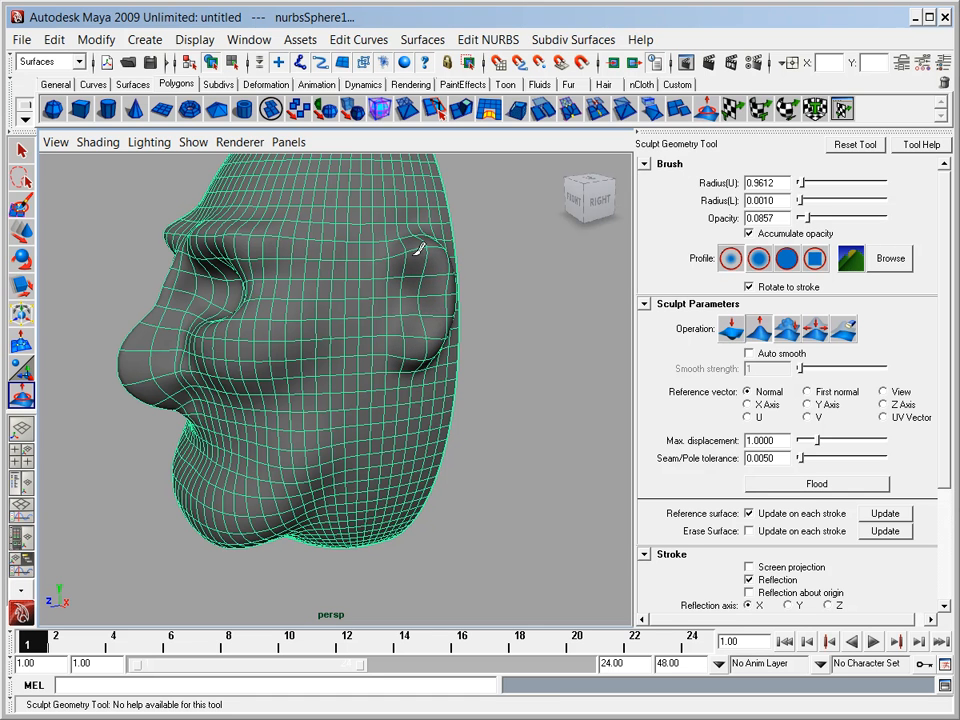
Refine the mirrored ears with the Push operation and soften their edges with Smooth.
alt+drag(310, 302, 305, 430)
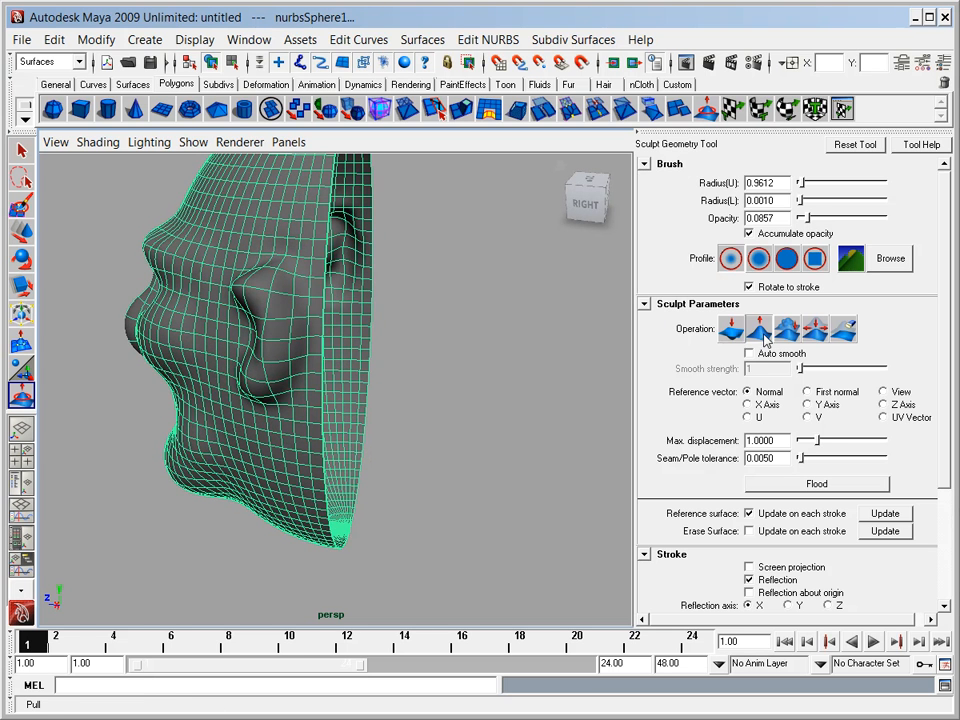
click(732, 330)
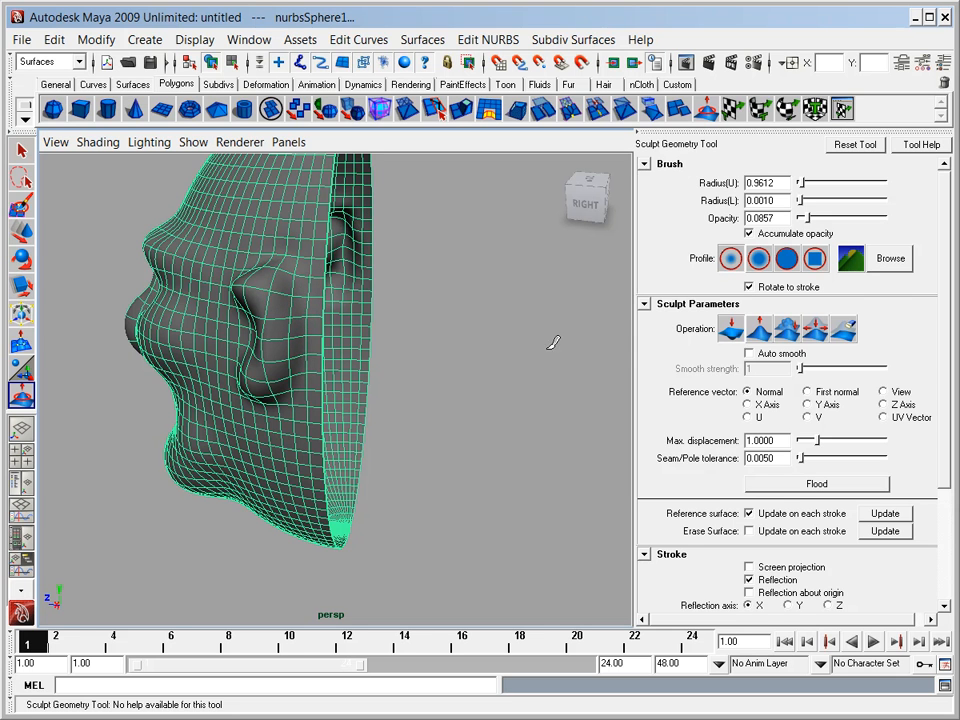
click(789, 332)
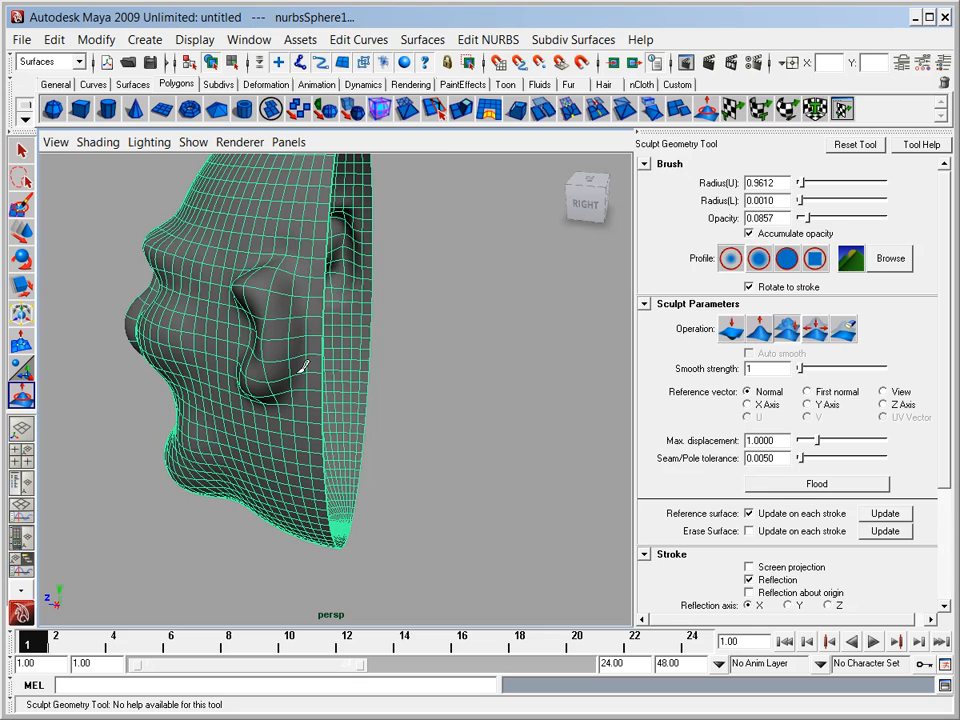
mouse_move(300, 465)
alt+mouse_down()
mouse_move(476, 470)
mouse_move(446, 446)
alt+mouse_up()
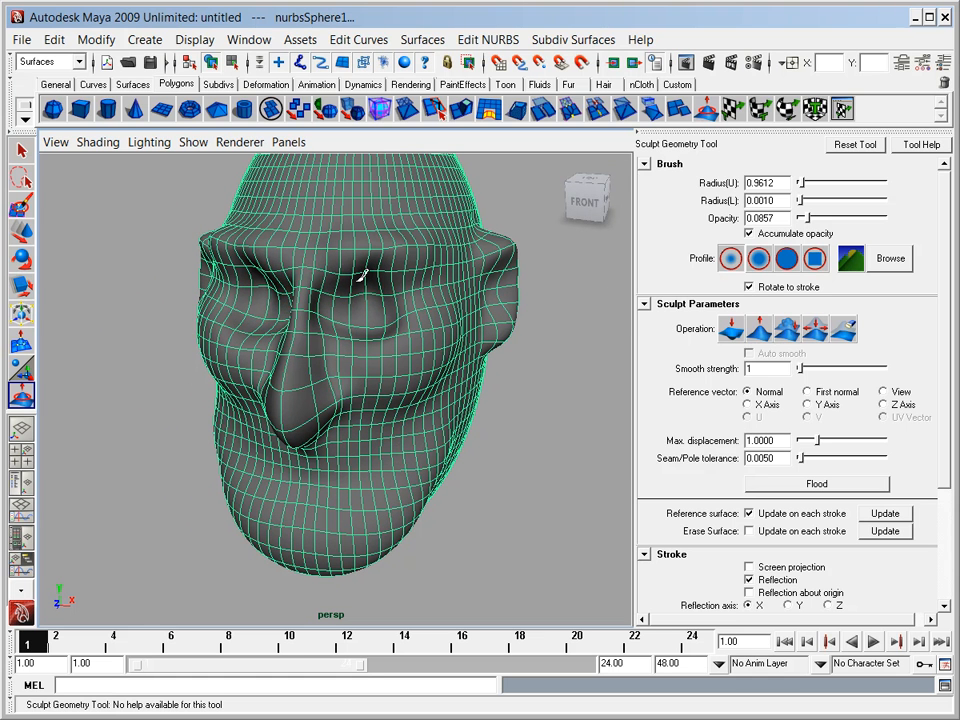
mouse_move(308, 334)
alt+mouse_down()
mouse_move(270, 448)
mouse_move(330, 445)
alt+mouse_up()
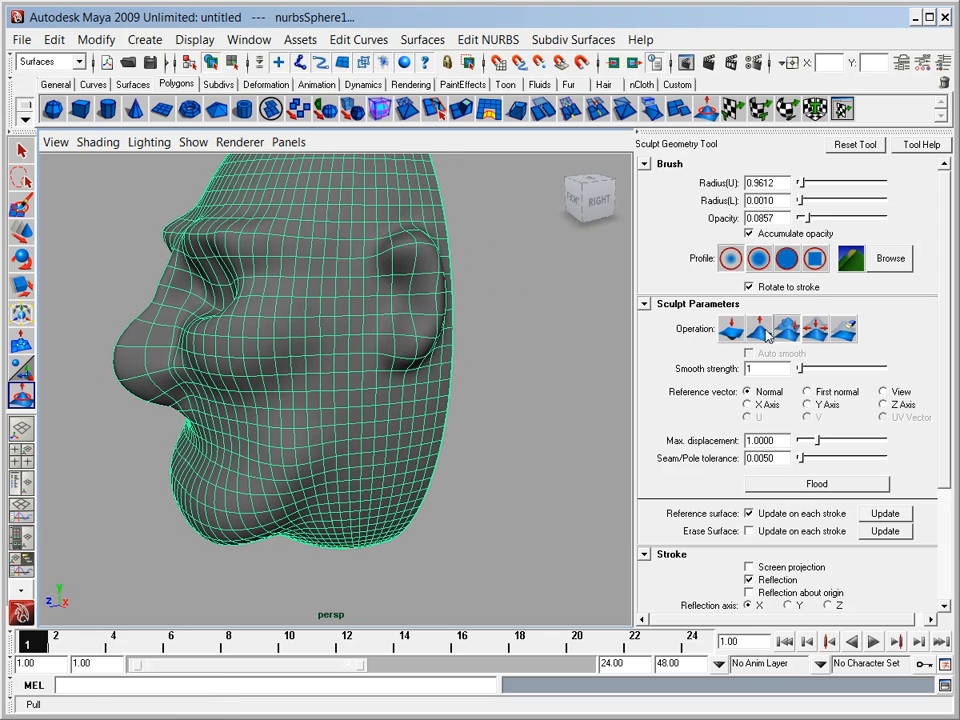